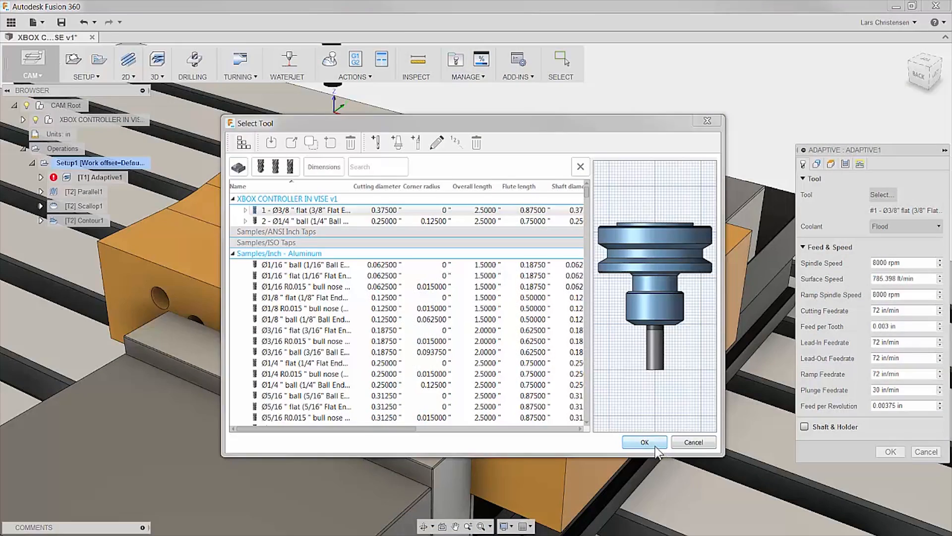
Confirm the 3/8-inch flat end mill and set the adaptive operation's stay-down level to 50%
{"action": "left_click", "coordinate": [646, 442]}
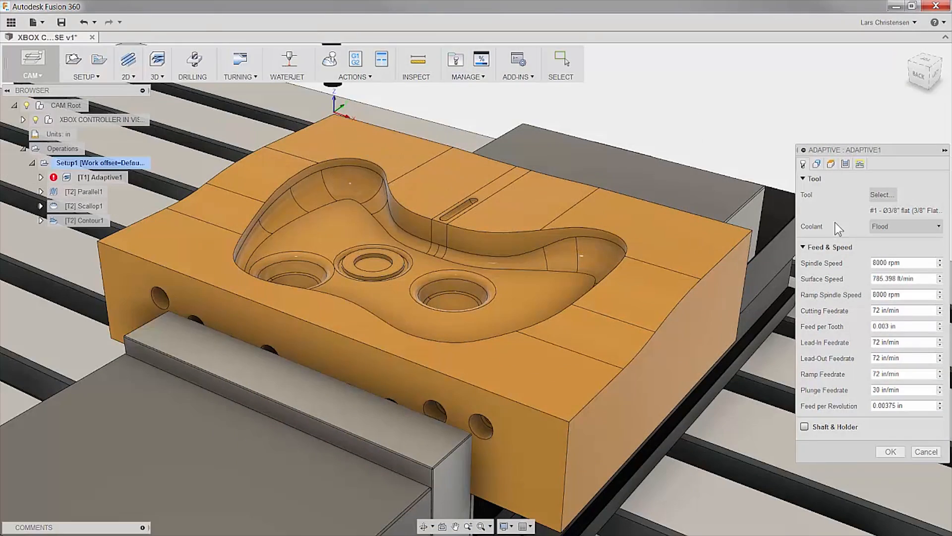
{"action": "left_click", "coordinate": [862, 165]}
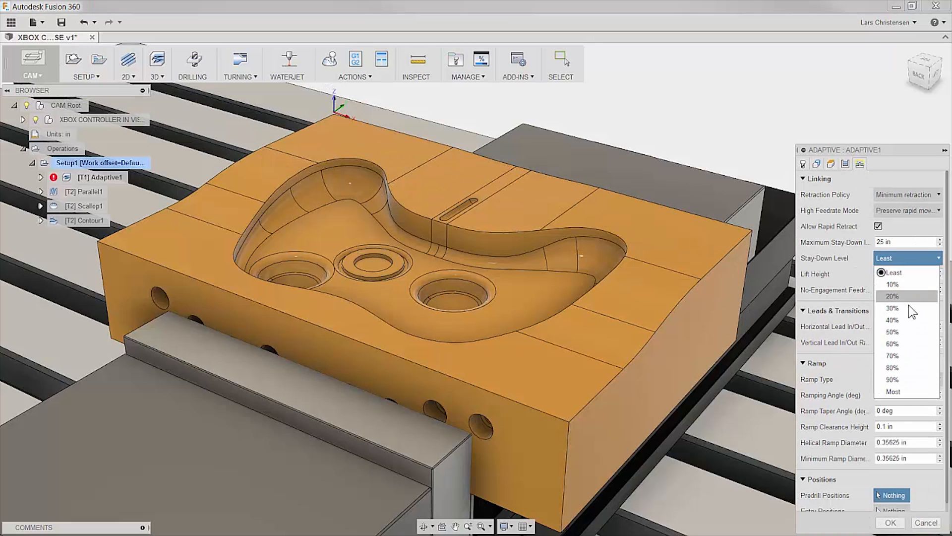
{"action": "left_click", "coordinate": [913, 332]}
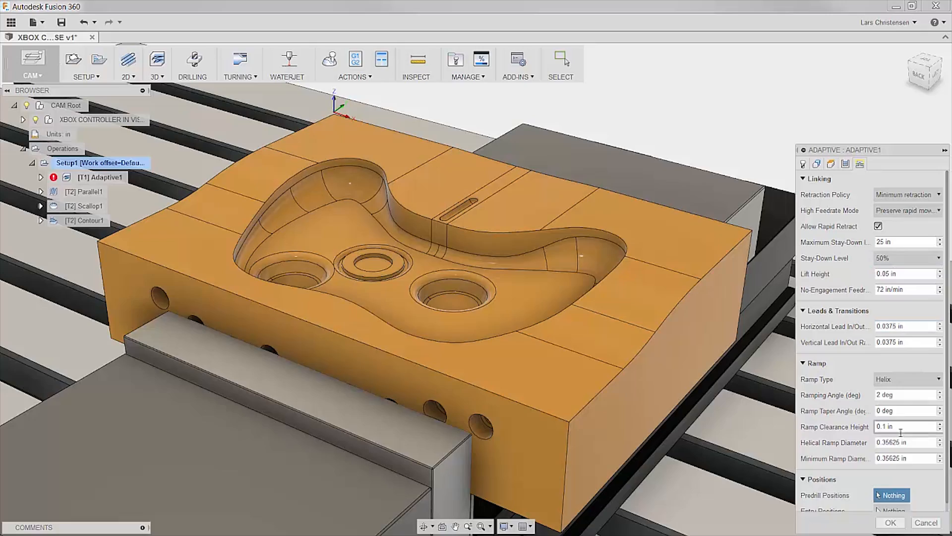